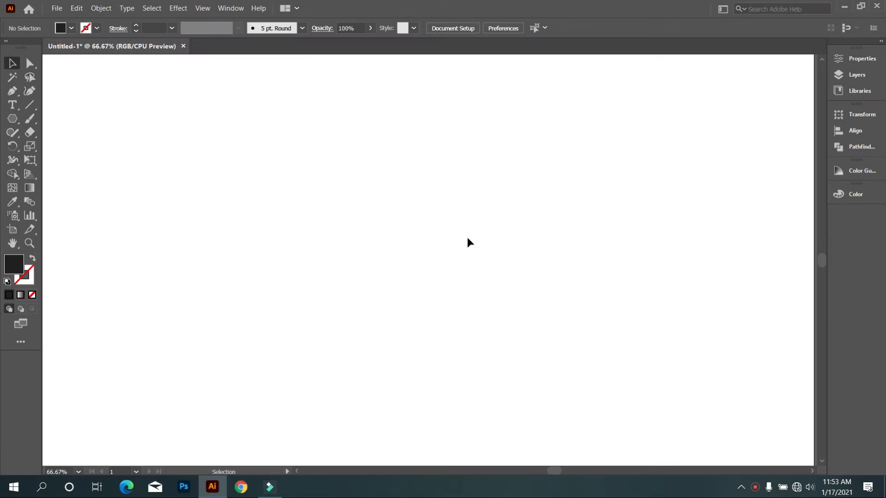
- Draw a long vertical line with the Line Segment tool and give it a black stroke
mouse_move(539, 138)
mouse_down()
mouse_move(530, 365)
mouse_move(538, 366)
mouse_up()
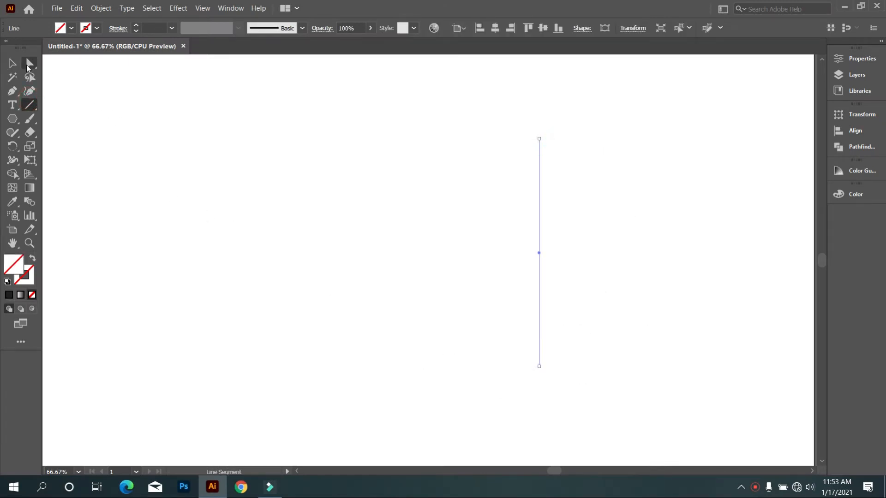
click(97, 29)
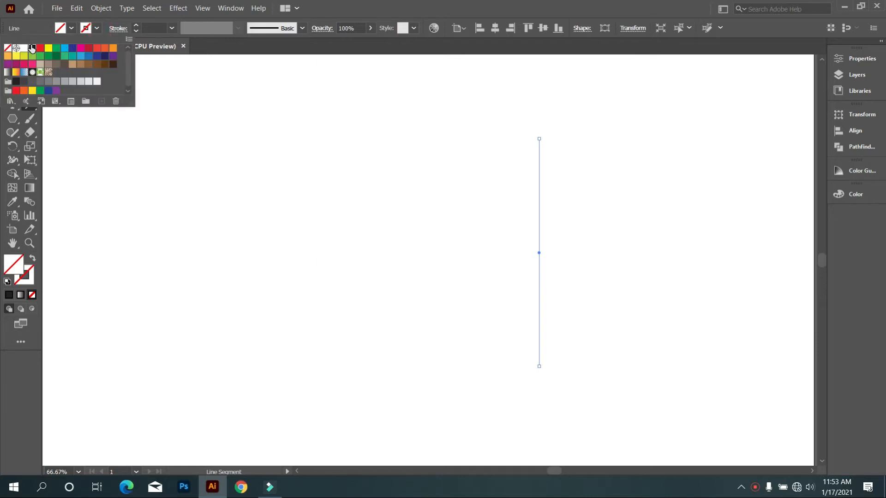
click(31, 48)
click(99, 131)
click(12, 63)
click(237, 239)
- Copy the vertical line a short distance to the left and repeat the copy until there are ten evenly spaced lines
drag(459, 311, 530, 350)
key(ctrl+d)
key(ctrl+d)
key(ctrl+d)
key(ctrl+d)
key(ctrl+d)
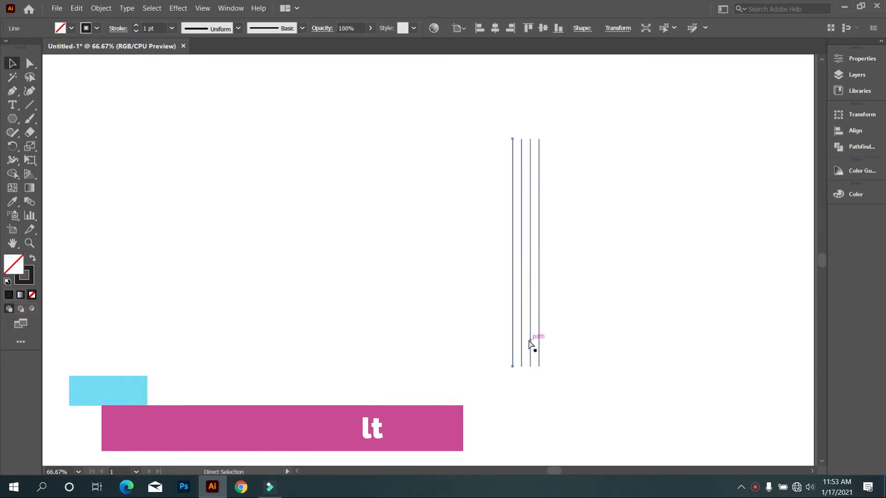
key(ctrl+d)
key(ctrl+d)
key(ctrl+d)
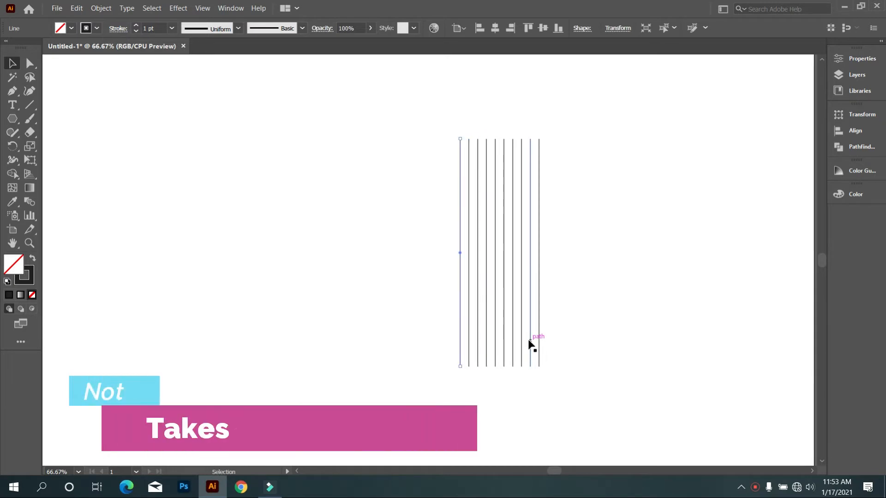
- Select all the vertical lines and group them
drag(290, 103, 645, 384)
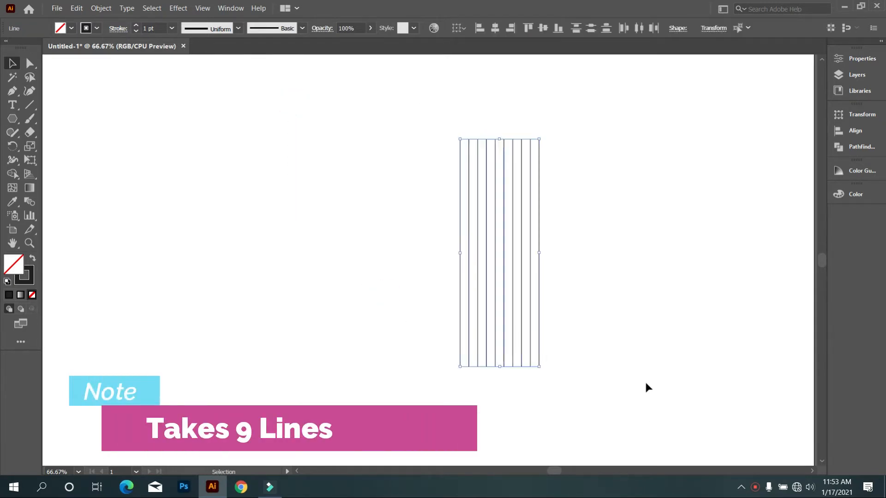
right_click(563, 129)
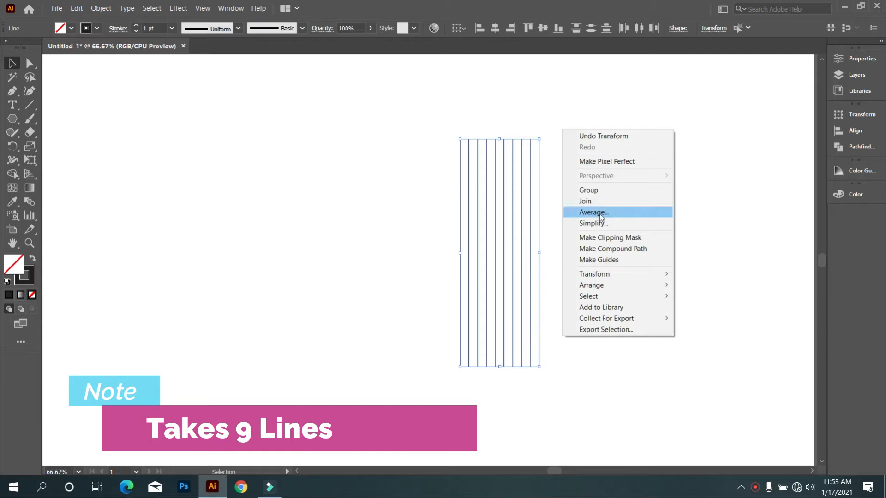
click(610, 201)
click(576, 227)
scroll(563, 247, up, 1)
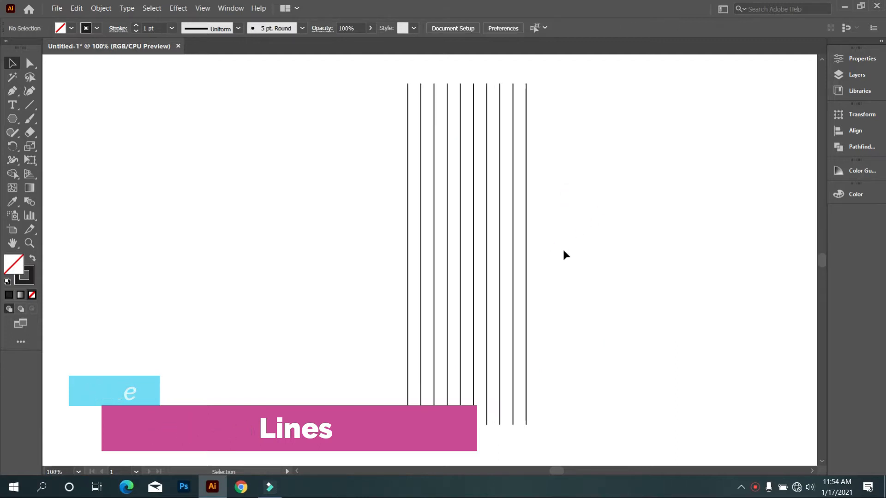
- Draw an upright six-sided polygon and fit it over the line group so it spans the group's width
mouse_move(206, 224)
mouse_down()
mouse_move(253, 297)
mouse_move(243, 284)
mouse_up()
drag(299, 189, 299, 310)
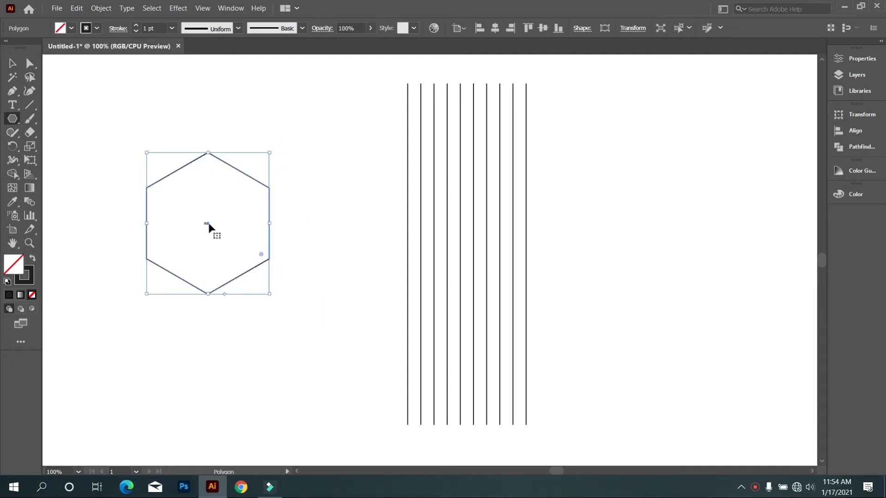
drag(209, 224, 507, 268)
scroll(543, 296, up, 2)
scroll(508, 269, down, 2)
click(570, 273)
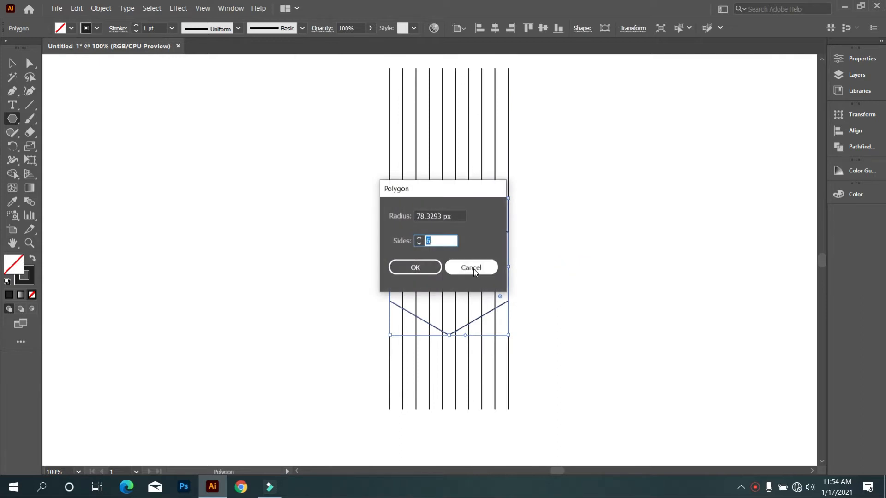
click(473, 270)
- Select the hexagon and the line group and align them on their vertical centers
click(12, 65)
click(140, 133)
drag(198, 156, 619, 336)
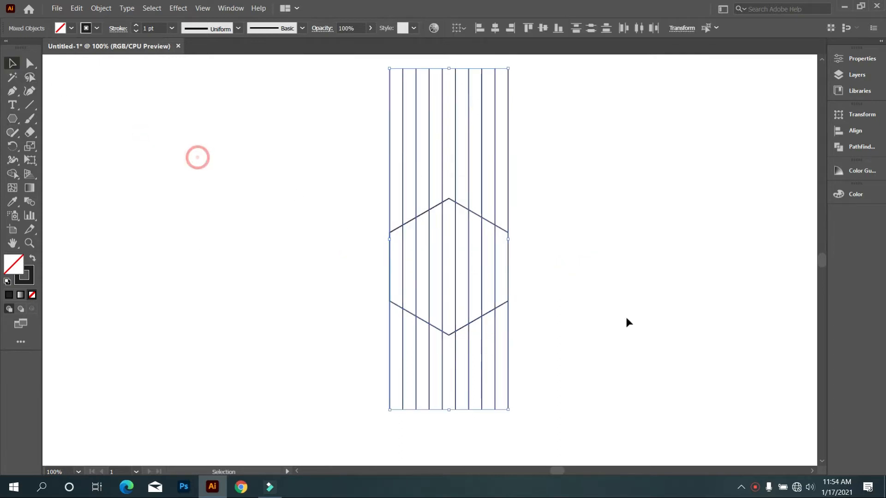
click(543, 28)
click(611, 173)
key(ctrl+z)
- Create a reflected copy of the vertical line group at an axis angle of 30°
drag(579, 356, 332, 364)
right_click(275, 134)
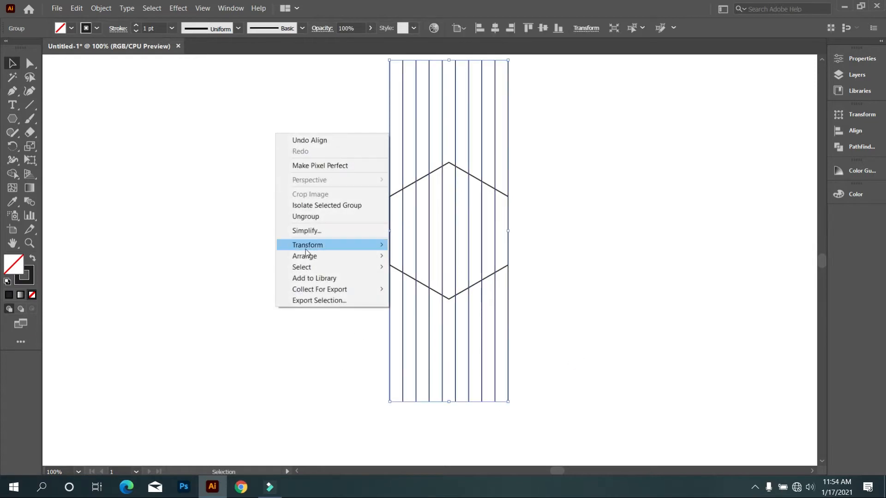
mouse_move(304, 247)
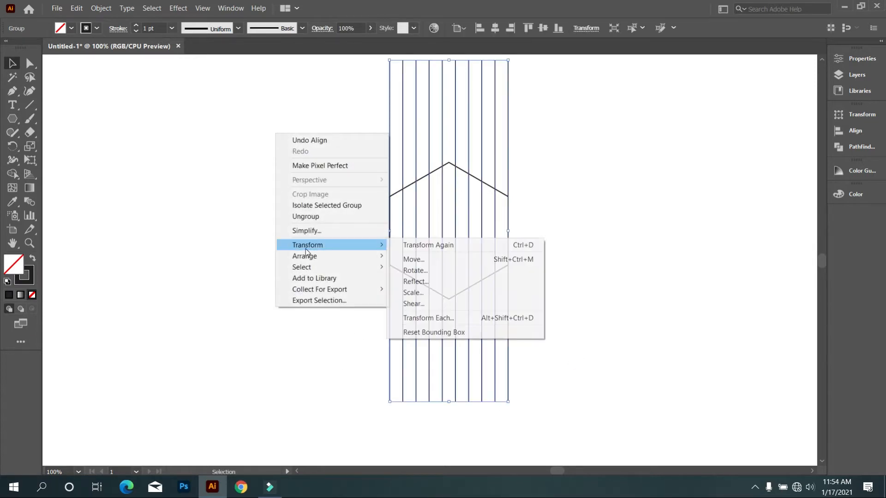
click(466, 281)
click(788, 242)
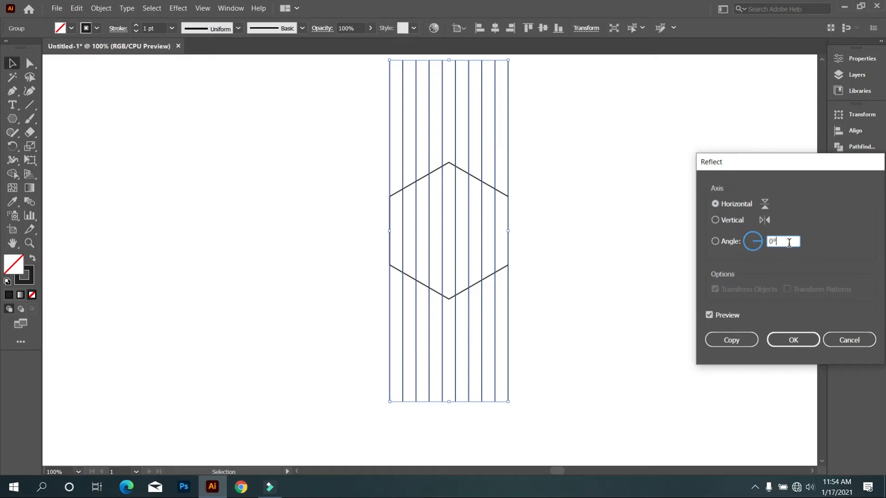
key(Up)
key(Up)
key(Up)
key(Up)
key(Up)
key(Up)
key(Up)
key(Up)
key(Up)
key(Up)
key(Up)
key(Up)
key(Up)
key(Up)
key(Up)
key(Up)
key(Up)
key(Up)
key(Up)
key(Up)
key(Up)
key(Up)
key(Up)
key(Up)
key(Up)
key(Up)
key(Up)
key(Up)
key(Up)
key(Up)
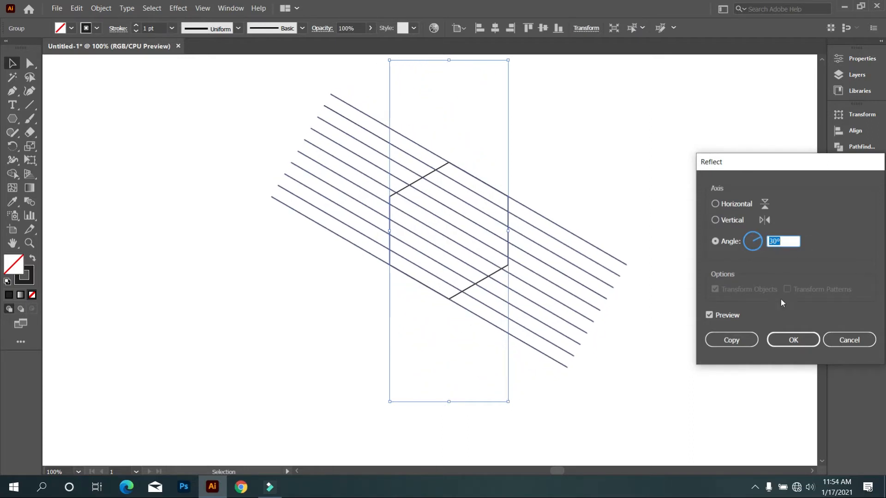
click(737, 343)
- Create a copy of the slanted line group reflected about the horizontal axis
right_click(629, 193)
mouse_move(673, 305)
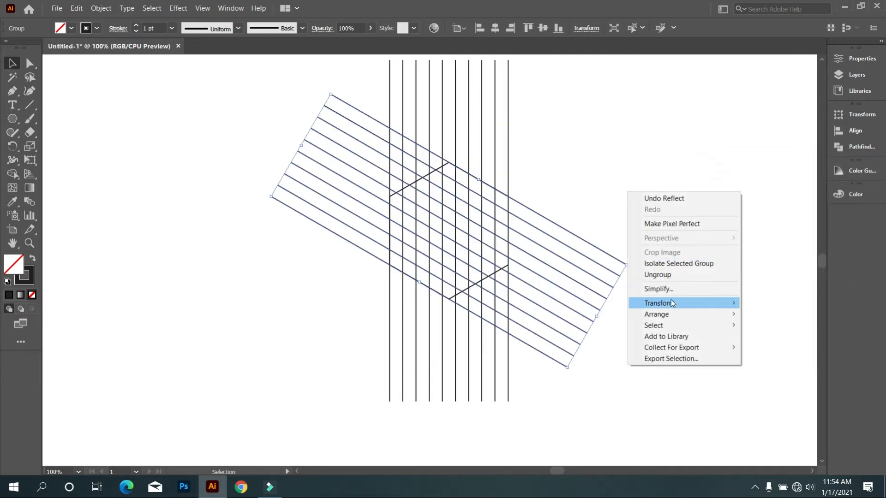
click(583, 341)
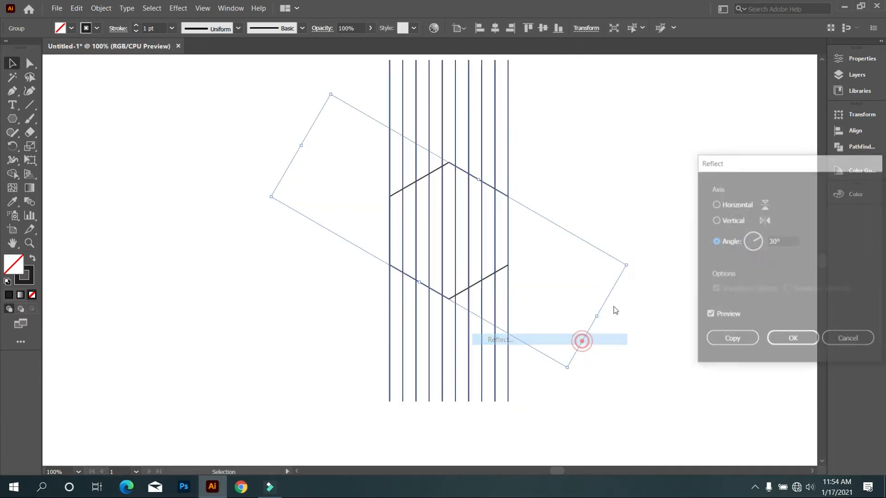
click(714, 204)
click(739, 339)
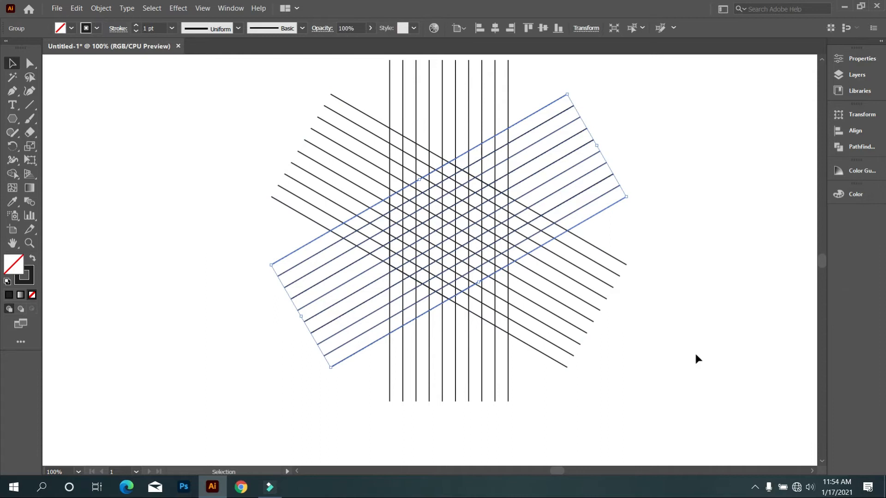
- Duplicate the vertical line group in place and set the duplicate's rotation angle to 0°
drag(441, 383, 431, 346)
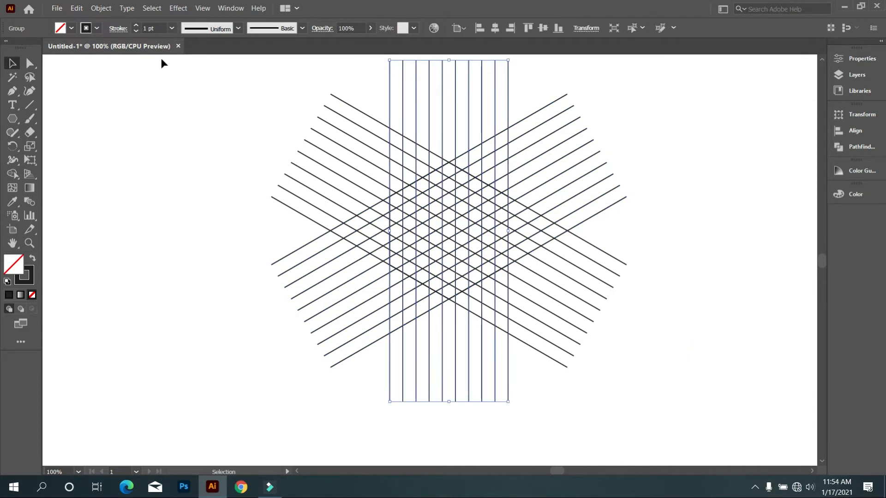
scroll(151, 43, up, 1)
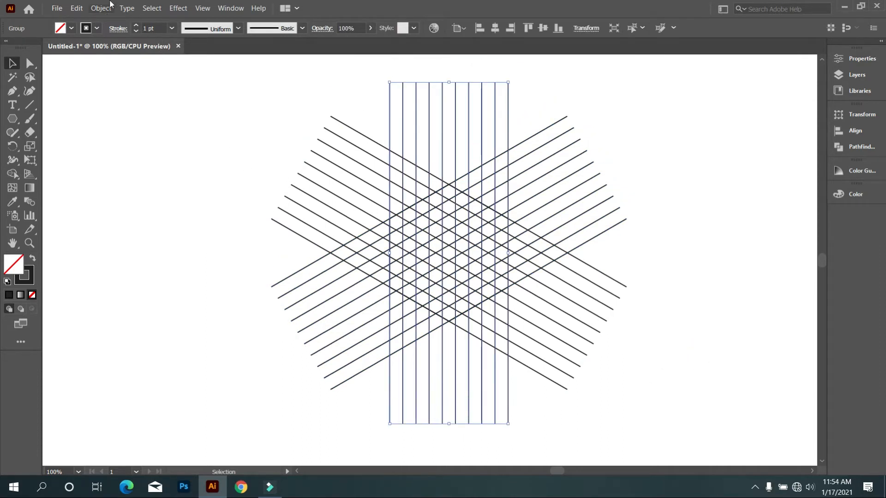
click(77, 8)
click(93, 56)
click(76, 8)
click(129, 101)
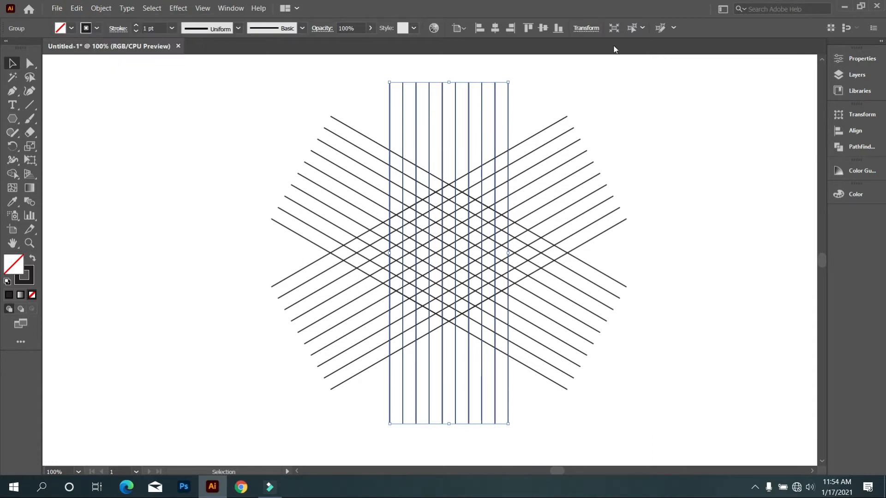
click(591, 31)
click(527, 75)
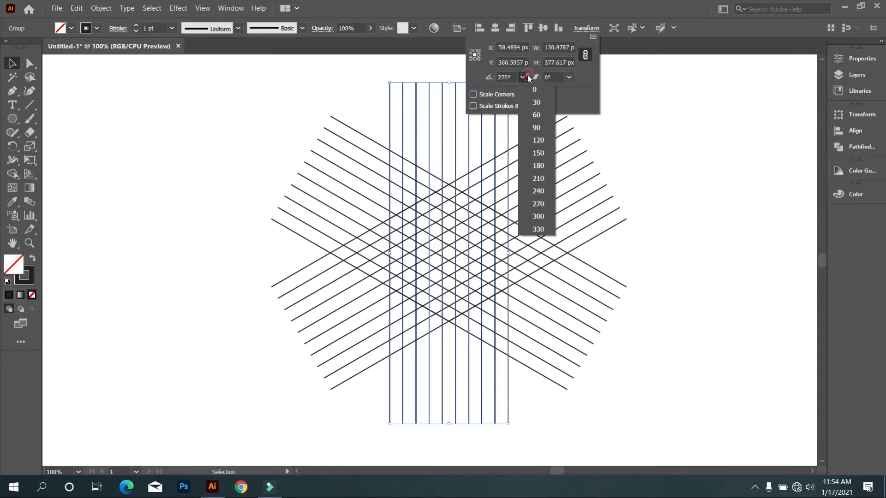
click(531, 92)
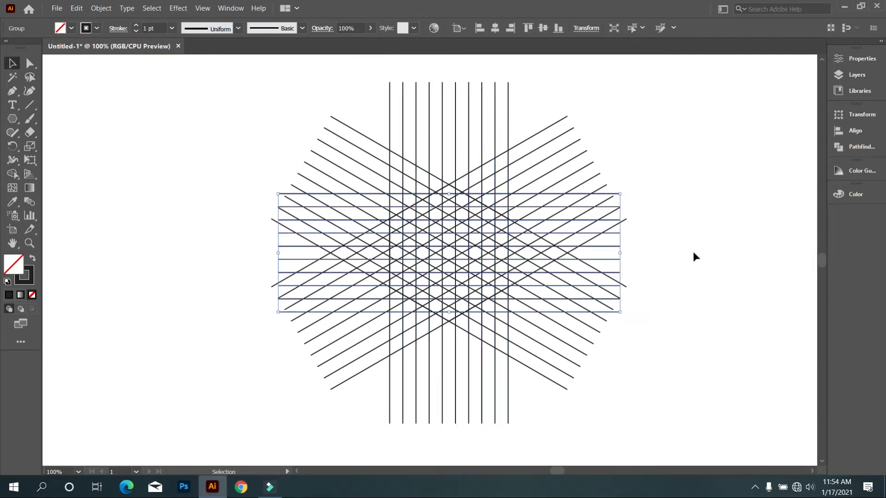
- Select all the artwork and align it on both its horizontal and vertical centers
alt+scroll(544, 346, up, 1)
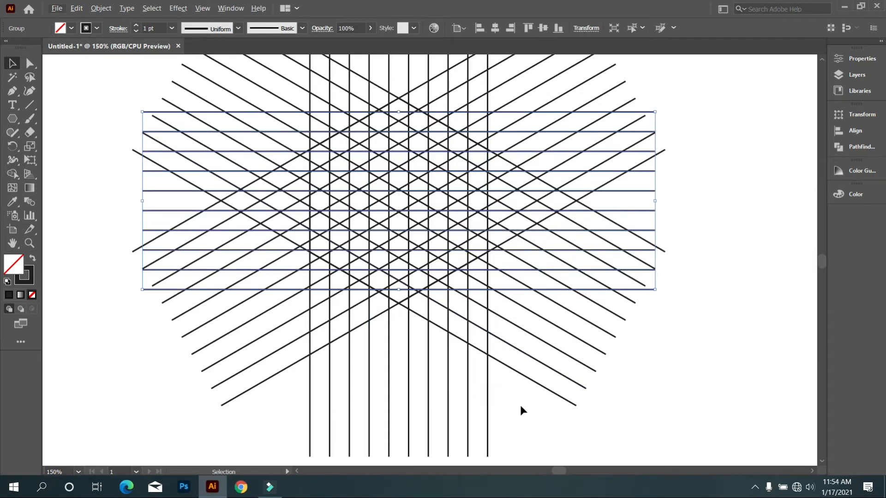
scroll(314, 232, up, 2)
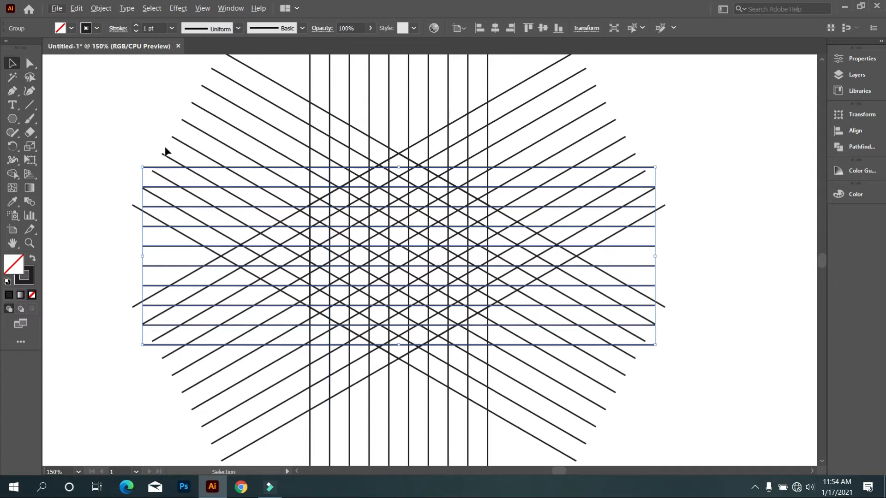
click(115, 110)
key(ctrl+a)
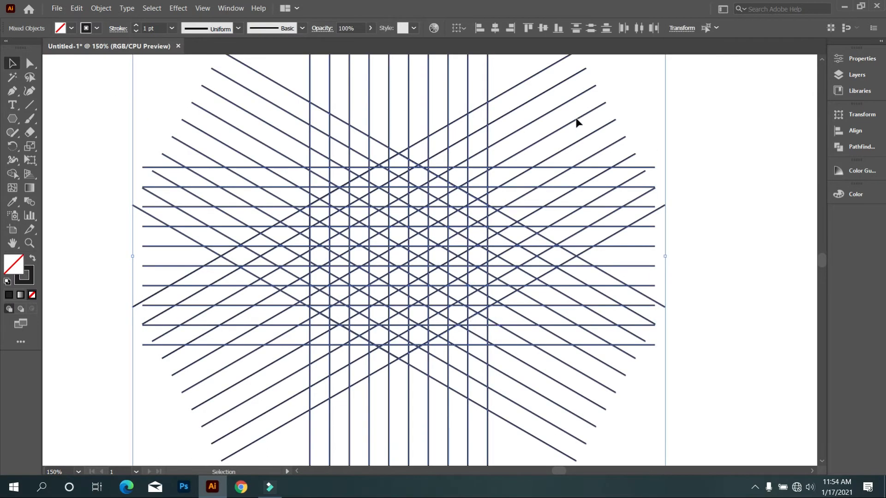
click(496, 29)
click(543, 29)
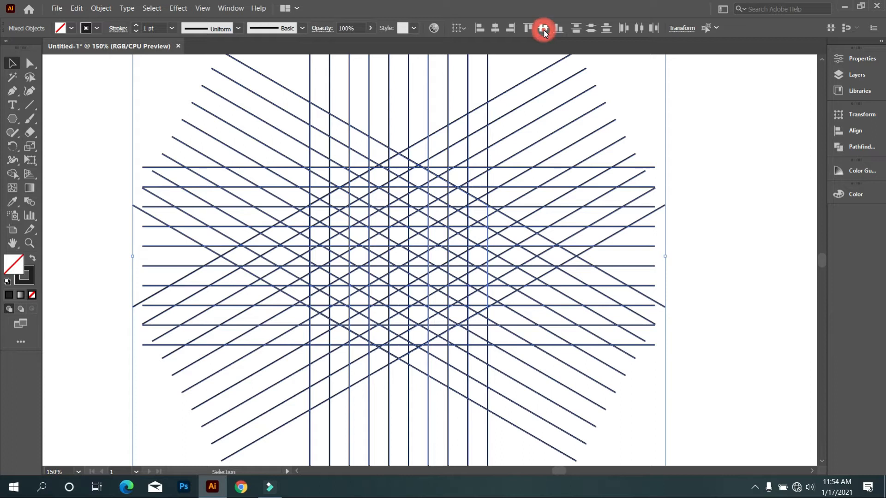
- Swap the fill and stroke of all the artwork and delete the hexagon, leaving only the line grid
click(37, 258)
click(103, 172)
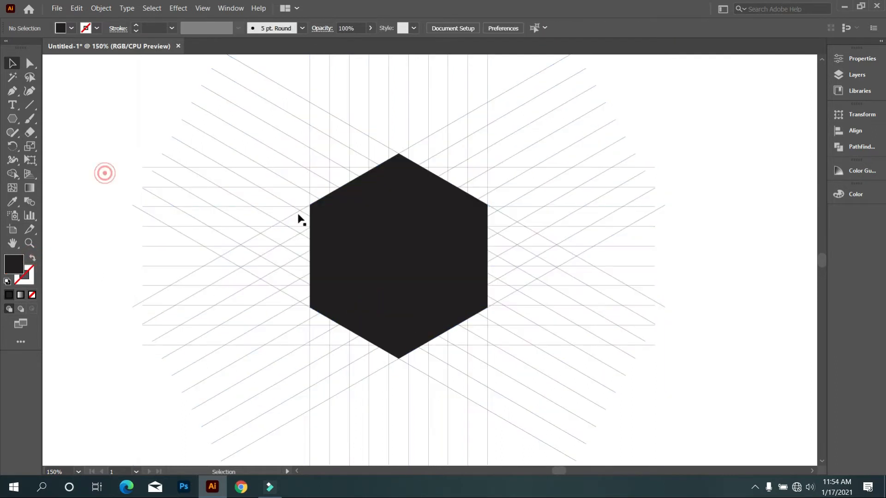
click(332, 227)
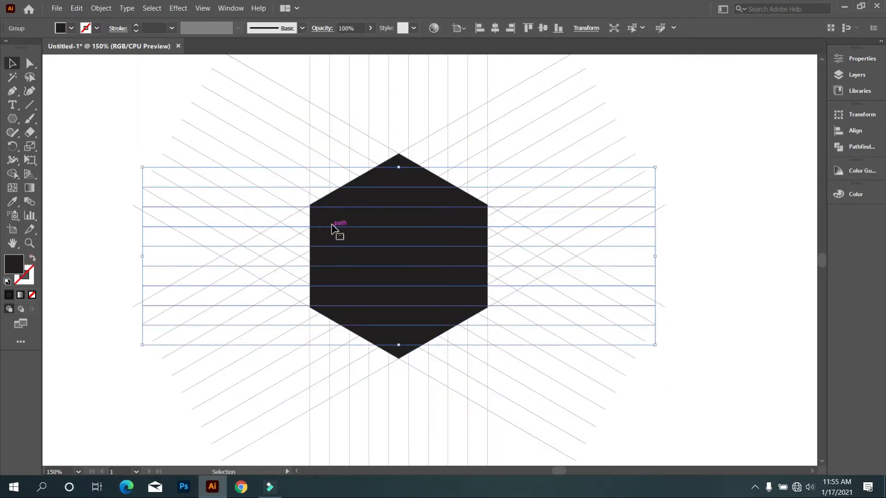
click(392, 252)
key(Delete)
drag(196, 129, 579, 360)
key(ctrl+z)
- Select the whole line grid and merge cells with Shape Builder into a stem, a diagonal base and an inward-turning hook
drag(115, 92, 552, 366)
scroll(454, 303, up, 2)
scroll(454, 304, down, 2)
scroll(454, 303, up, 1)
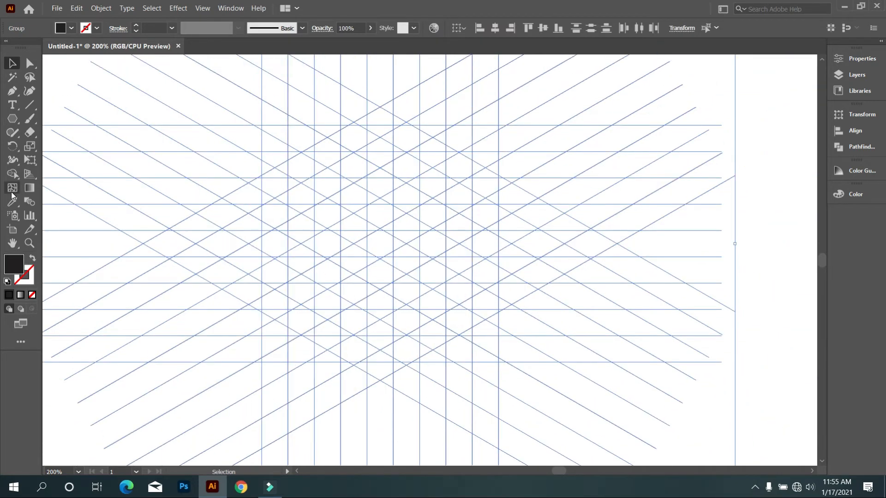
click(12, 174)
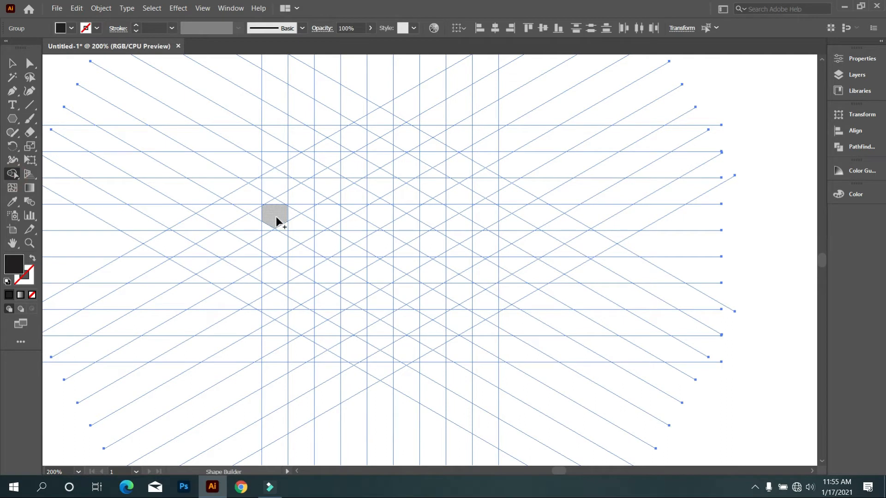
drag(275, 216, 270, 299)
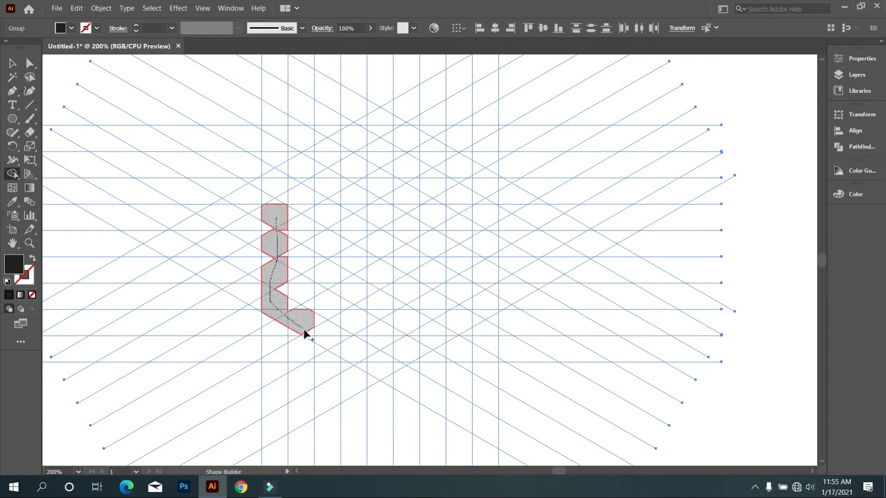
mouse_move(358, 351)
mouse_down()
mouse_move(356, 296)
mouse_move(322, 272)
mouse_up()
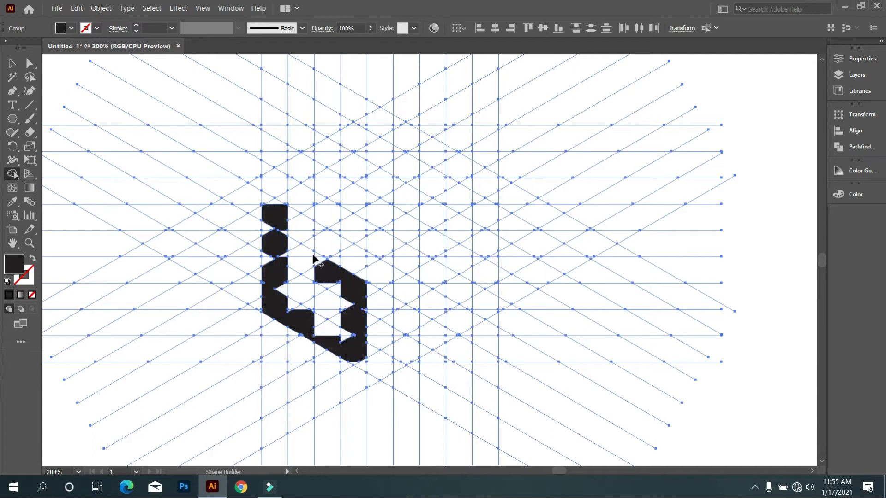
- Try to extend the left stem upward by merging the grid cells above it
scroll(317, 257, up, 1)
drag(270, 179, 277, 226)
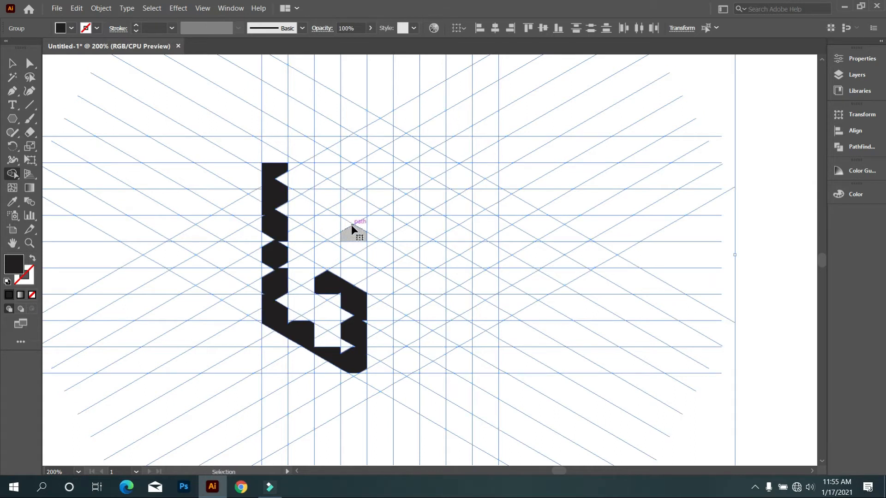
key(ctrl+z)
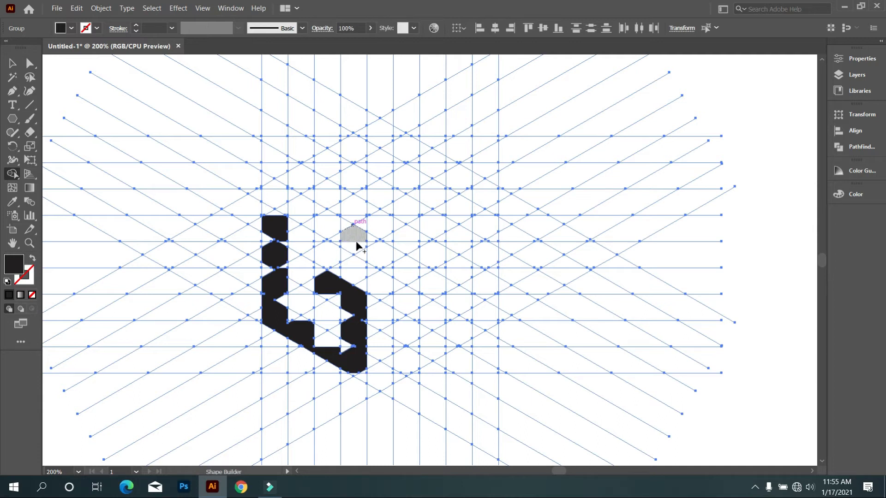
- Merge the small cells beneath the hook's upper bar into it to make its lower edge diagonal
mouse_move(330, 285)
mouse_down()
mouse_move(336, 290)
mouse_move(327, 276)
mouse_up()
drag(346, 227, 356, 251)
key(ctrl+z)
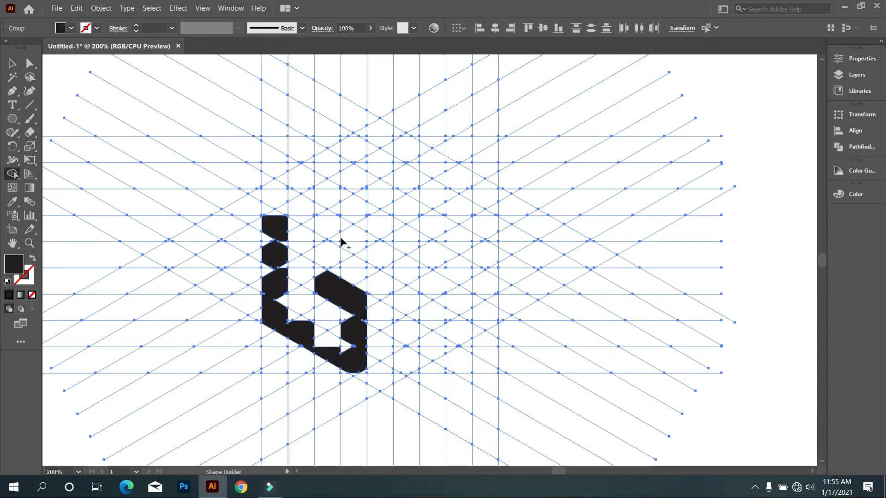
- Merge grid cells into the G's top bar and a short downward stroke with a diagonally cut end
mouse_move(352, 243)
mouse_down()
mouse_move(349, 208)
mouse_move(283, 202)
mouse_up()
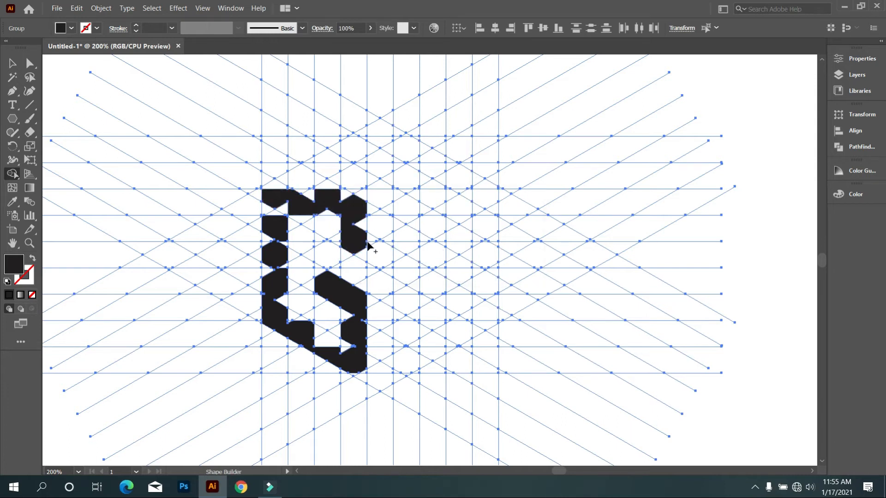
mouse_move(342, 241)
mouse_down()
mouse_move(375, 260)
mouse_move(368, 244)
mouse_up()
scroll(353, 247, up, 2)
mouse_move(362, 189)
mouse_down()
mouse_move(377, 226)
mouse_move(370, 161)
mouse_up()
scroll(364, 178, down, 1)
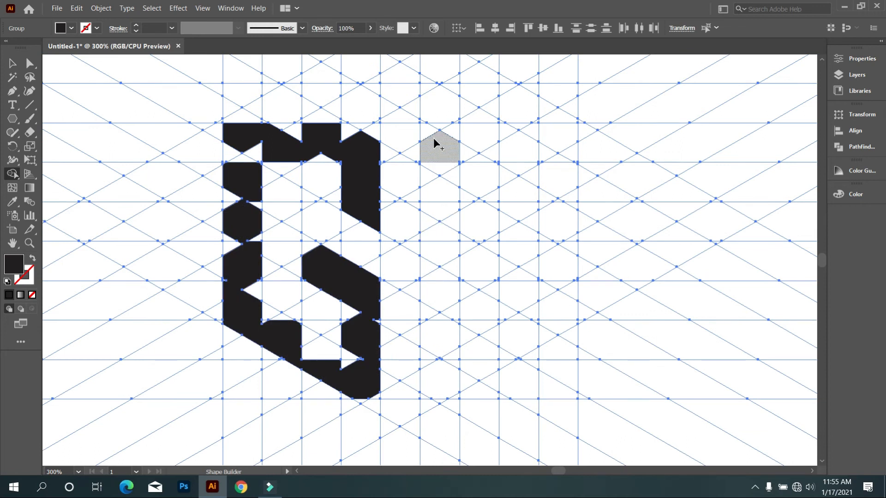
- Merge grid cells beside the G into an S with a stem, top bar, rising middle diagonal, right stem and diagonal base
mouse_move(433, 142)
mouse_down()
mouse_move(436, 290)
mouse_move(550, 222)
mouse_move(558, 244)
mouse_move(554, 307)
mouse_move(536, 330)
mouse_move(439, 387)
mouse_move(429, 344)
mouse_up()
mouse_move(456, 141)
mouse_down()
mouse_move(509, 132)
mouse_move(565, 145)
mouse_up()
scroll(462, 323, down, 2)
alt+scroll(457, 365, up, 2)
scroll(457, 365, down, 1)
mouse_move(401, 340)
mouse_down()
mouse_move(506, 217)
mouse_move(621, 173)
mouse_up()
scroll(422, 307, up, 1)
alt+scroll(421, 306, up, 3)
alt+scroll(422, 306, down, 5)
alt+scroll(554, 212, up, 1)
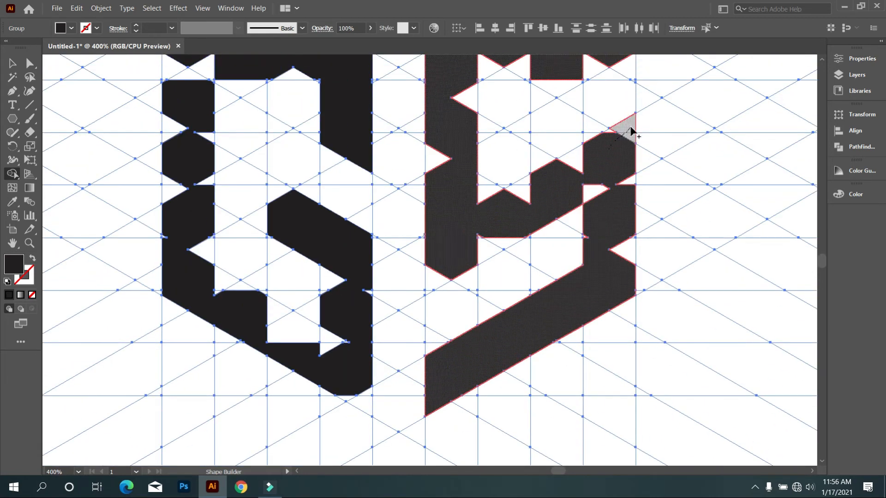
- Merge the leftover cells along the S's right stem and middle diagonal into the letter
alt+scroll(623, 185, up, 2)
alt+scroll(652, 240, up, 3)
drag(660, 207, 373, 217)
alt+scroll(371, 216, down, 2)
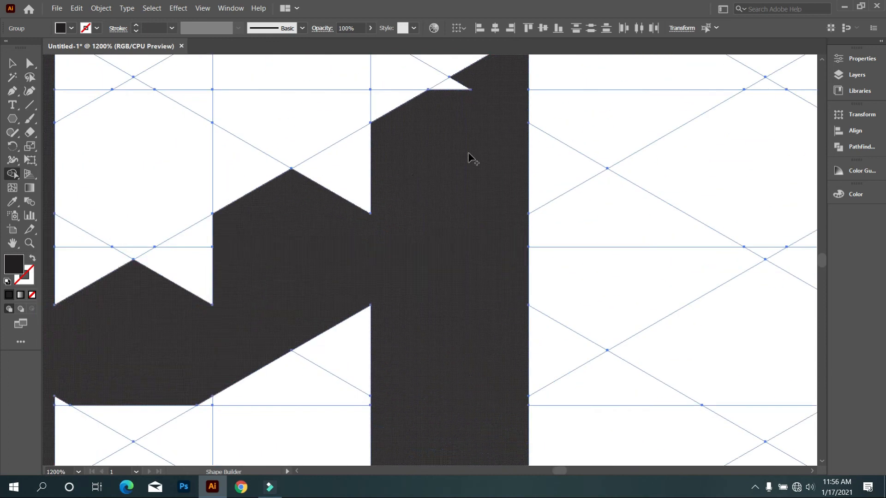
drag(473, 155, 166, 267)
alt+scroll(163, 266, down, 2)
alt+scroll(200, 324, up, 1)
mouse_move(325, 278)
mouse_down()
mouse_move(277, 338)
mouse_move(175, 394)
mouse_up()
- Fill the remaining notches along the S's inner edges and top bar by merging their cells
drag(245, 323, 351, 208)
scroll(355, 210, up, 1)
alt+scroll(532, 123, up, 2)
drag(494, 140, 541, 209)
alt+scroll(545, 237, down, 4)
drag(371, 164, 363, 116)
mouse_move(531, 122)
mouse_down()
mouse_move(541, 127)
mouse_move(450, 156)
mouse_up()
mouse_move(540, 148)
mouse_down()
mouse_move(395, 152)
mouse_move(365, 242)
mouse_up()
- Merge the leftover cells along the G's top bar, left stem and diagonal base to straighten their edges
drag(236, 147, 274, 138)
mouse_move(155, 122)
mouse_down()
mouse_move(142, 214)
mouse_move(151, 286)
mouse_move(217, 383)
mouse_up()
scroll(253, 397, down, 1)
alt+scroll(270, 382, up, 1)
mouse_move(201, 336)
mouse_down()
mouse_move(282, 394)
mouse_move(320, 300)
mouse_move(310, 282)
mouse_up()
scroll(276, 249, up, 1)
drag(252, 213, 225, 173)
- Fill the small notches left along the G's hook and the outer edge of its left stem
alt+scroll(360, 281, up, 1)
mouse_move(360, 281)
mouse_down()
mouse_move(363, 314)
mouse_move(320, 391)
mouse_up()
alt+scroll(332, 339, down, 1)
alt+scroll(72, 251, up, 4)
mouse_move(218, 163)
mouse_down()
mouse_move(255, 151)
mouse_move(278, 160)
mouse_up()
alt+scroll(308, 263, down, 2)
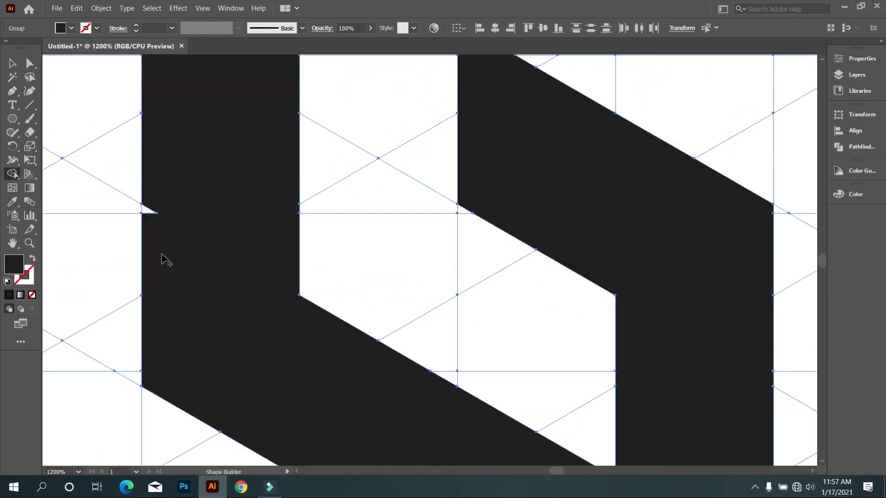
drag(147, 214, 184, 226)
- Merge the last slivers at the corners and edges of the letters to give them clean outlines
alt+scroll(184, 227, down, 3)
scroll(292, 301, down, 1)
mouse_move(333, 325)
mouse_down()
mouse_move(368, 360)
mouse_move(351, 277)
mouse_up()
scroll(261, 198, up, 1)
alt+scroll(340, 174, down, 1)
scroll(340, 174, up, 1)
alt+scroll(322, 171, up, 2)
mouse_move(323, 177)
mouse_down()
mouse_move(347, 180)
mouse_move(407, 113)
mouse_move(252, 118)
mouse_up()
alt+scroll(153, 184, up, 2)
drag(106, 192, 251, 194)
- Select the G and S shapes together and move them to the left, clear of the leftover grid lines
alt+scroll(411, 242, down, 5)
key(v)
click(253, 172)
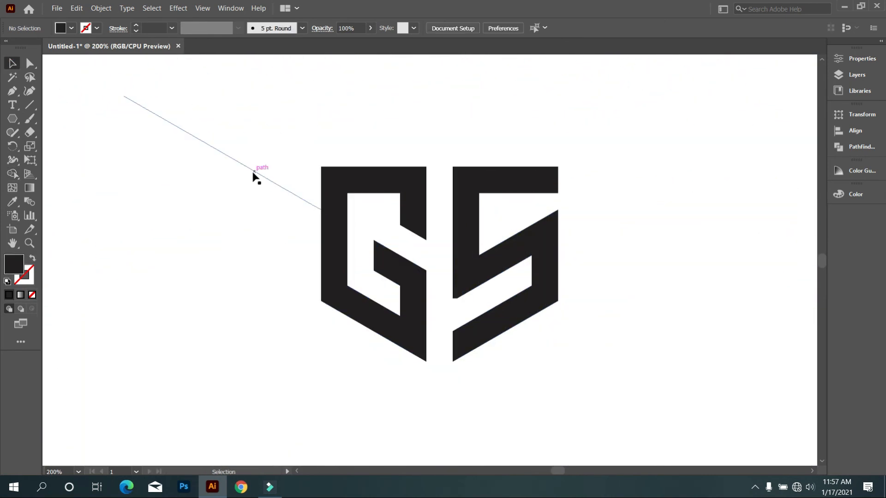
alt+scroll(559, 292, down, 3)
drag(568, 370, 517, 353)
click(503, 265)
key(Delete)
click(458, 281)
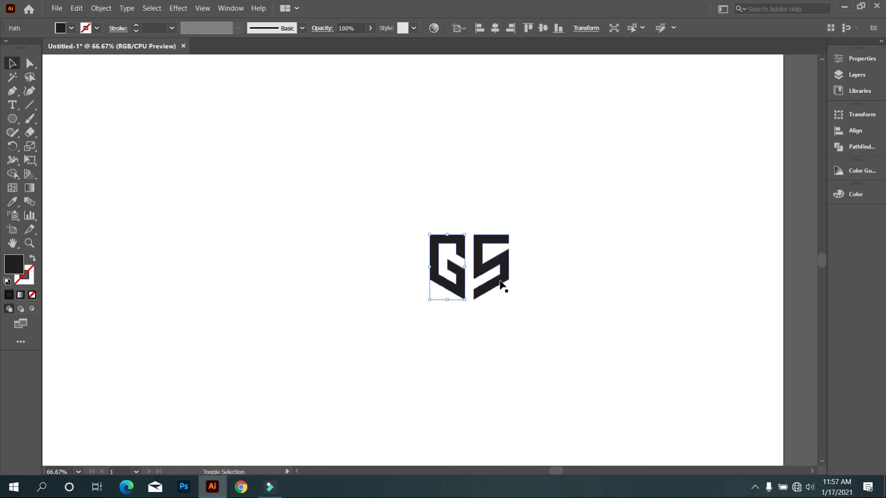
drag(506, 279, 180, 229)
- Delete all the leftover grid lines and group the two letters
key(ctrl+alt+3)
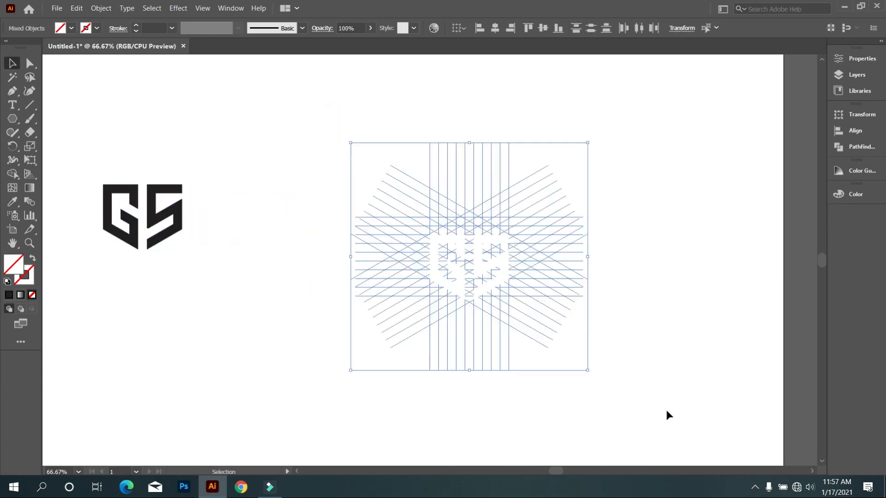
key(Delete)
drag(234, 282, 69, 170)
right_click(245, 132)
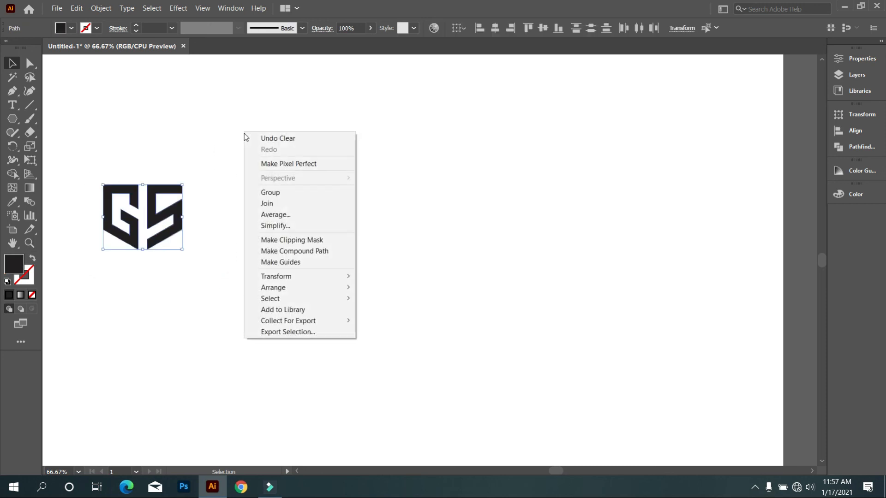
click(277, 191)
- Give the grouped GS logo a 6 pt stroke
click(152, 28)
text(5)
key(Return)
key(Up)
click(231, 139)
- Move the logo toward the middle of the artboard and reduce its stroke weight to 1 pt and below until the outline is removed
drag(105, 148, 207, 258)
drag(165, 230, 357, 269)
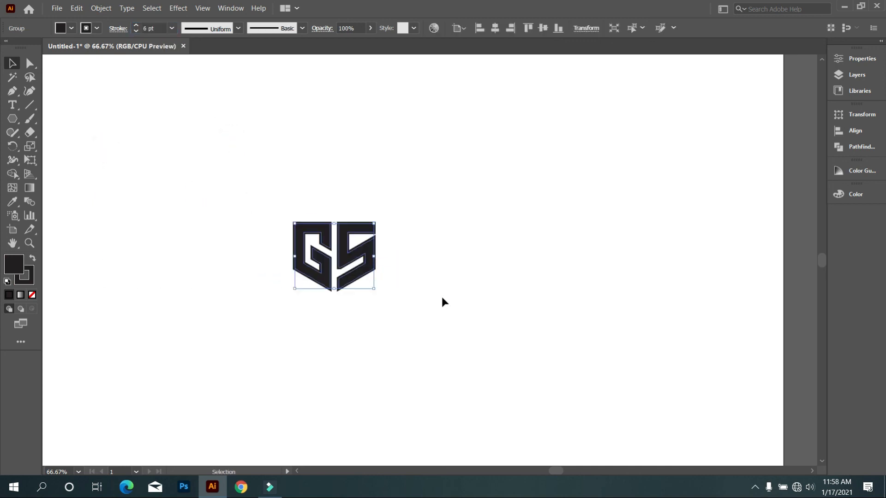
click(171, 28)
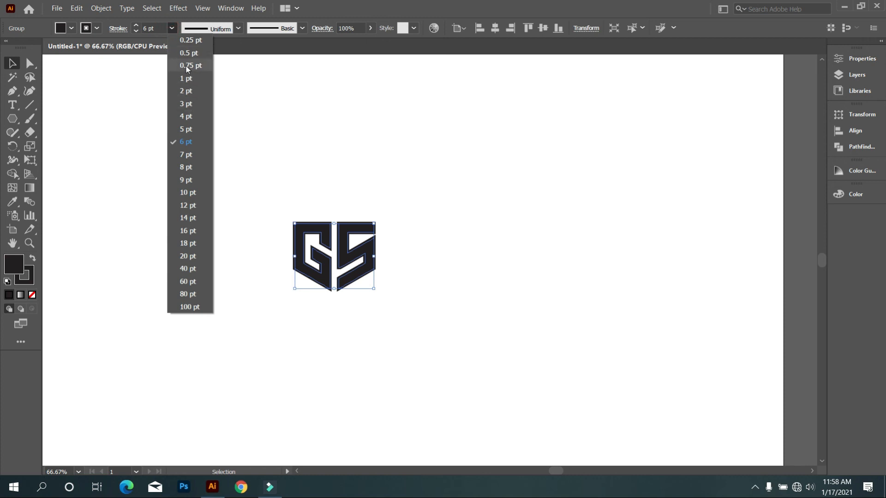
click(188, 78)
scroll(150, 28, down, 2)
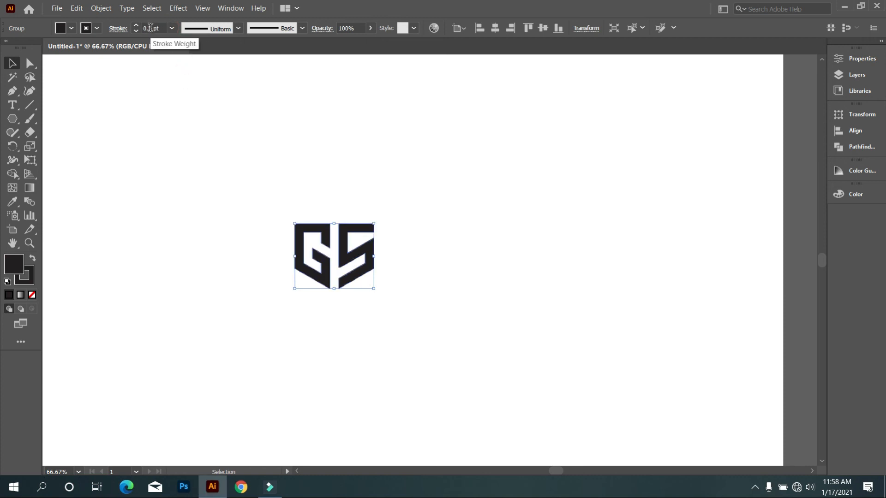
click(259, 172)
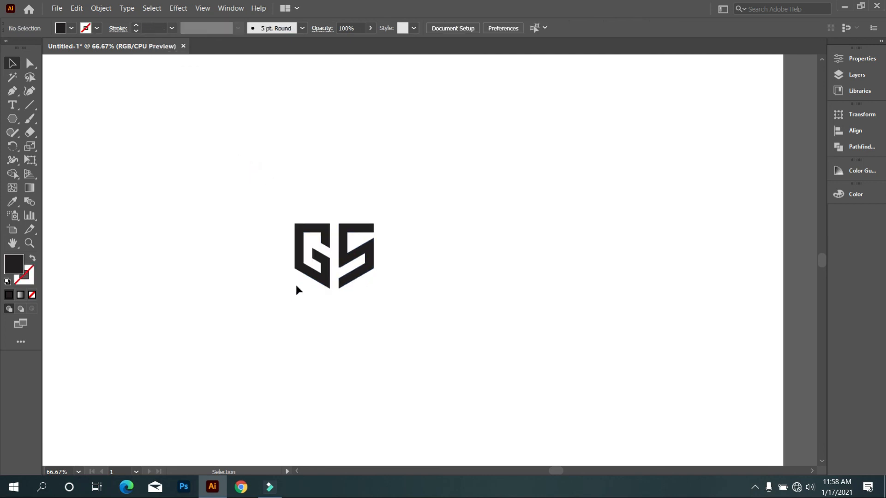
scroll(296, 287, up, 1)
key(space)
drag(477, 356, 540, 364)
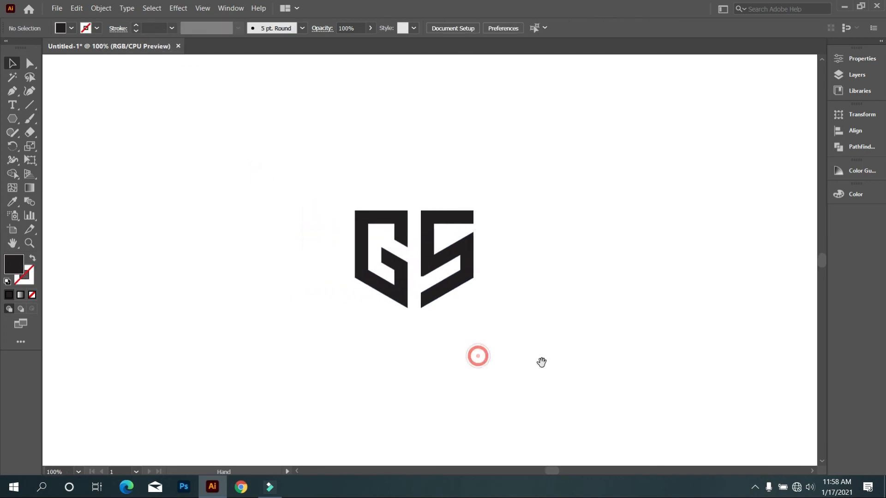